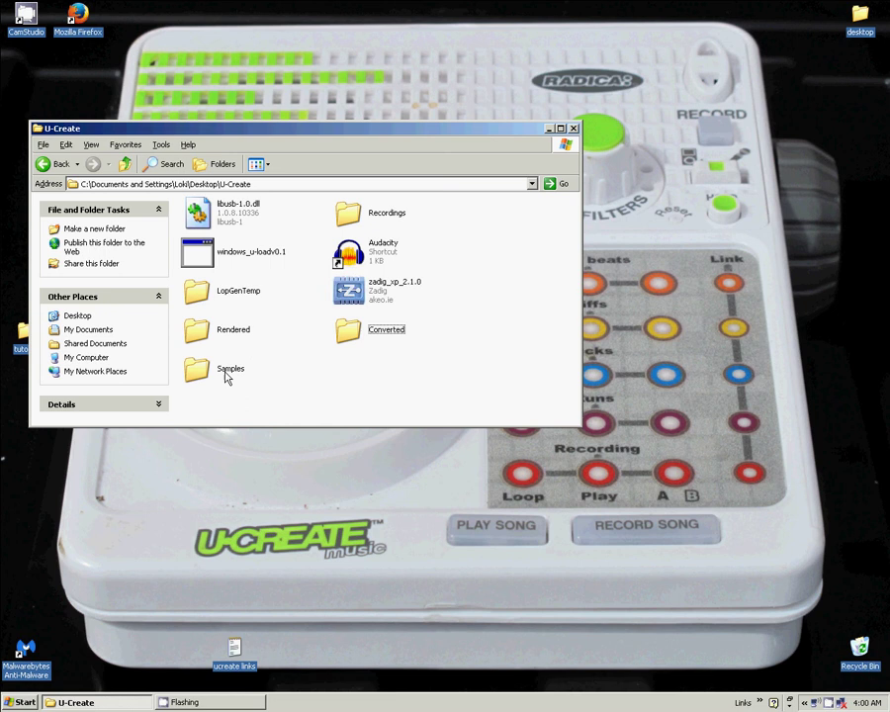
- Launch windows_u-loadv0.1, check the sample files in the U-Create Samples folder, and close the U-load console
double_click(241, 255)
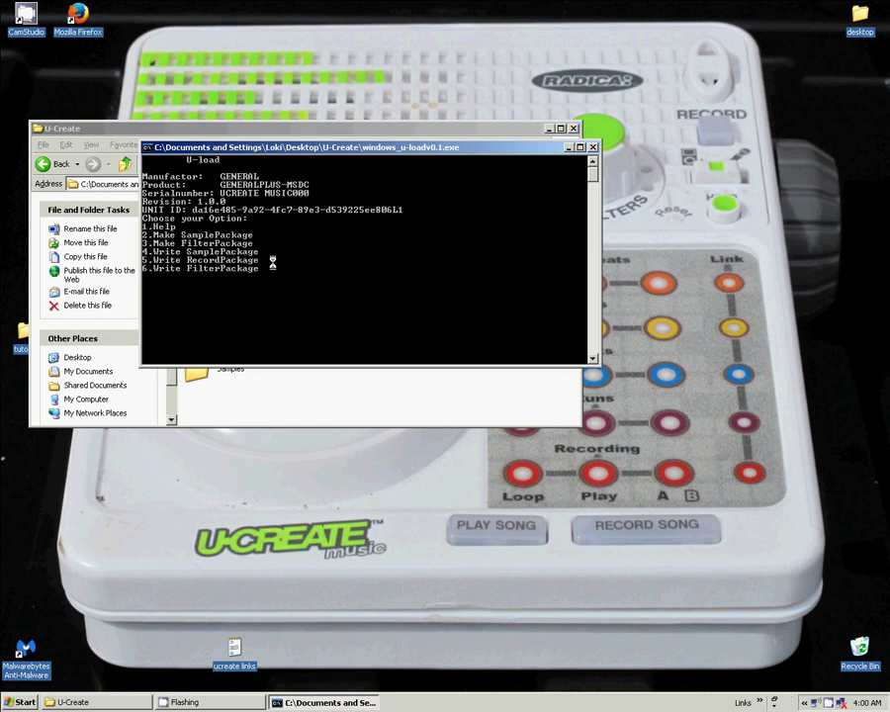
double_click(227, 374)
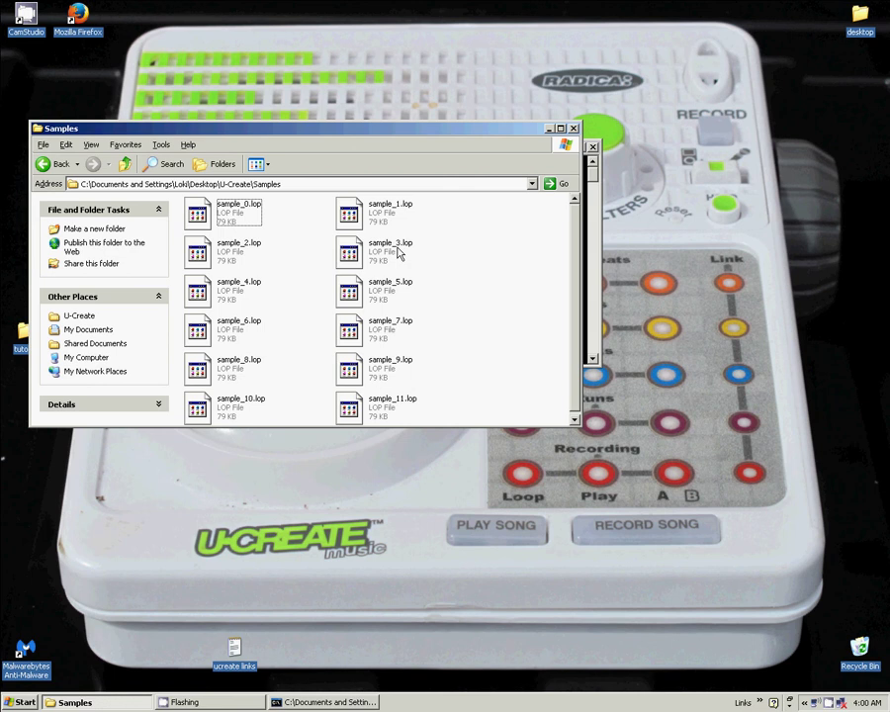
scroll(400, 251, down, 1)
click(126, 164)
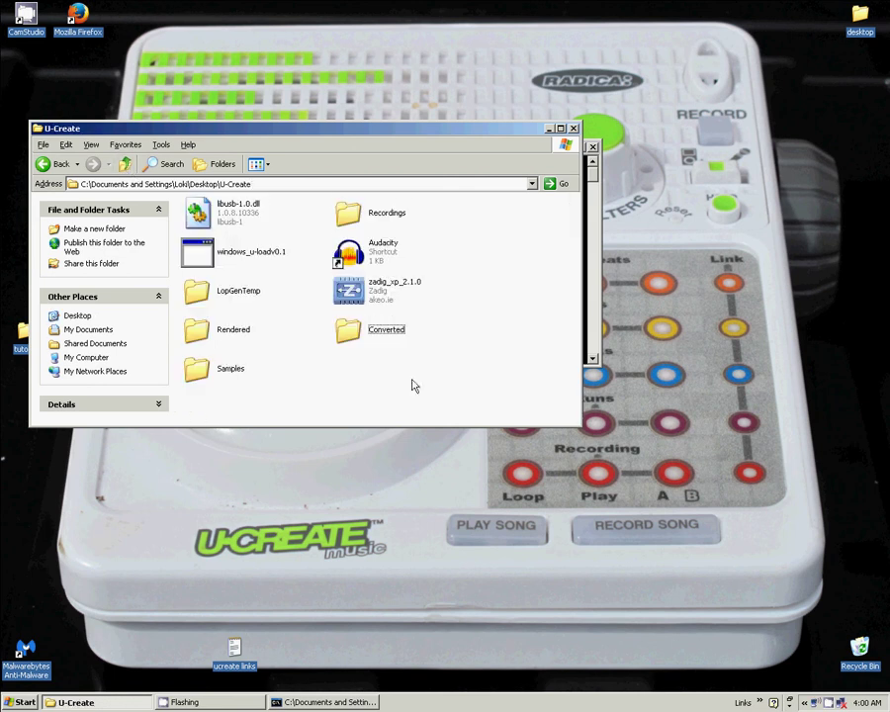
drag(302, 131, 386, 317)
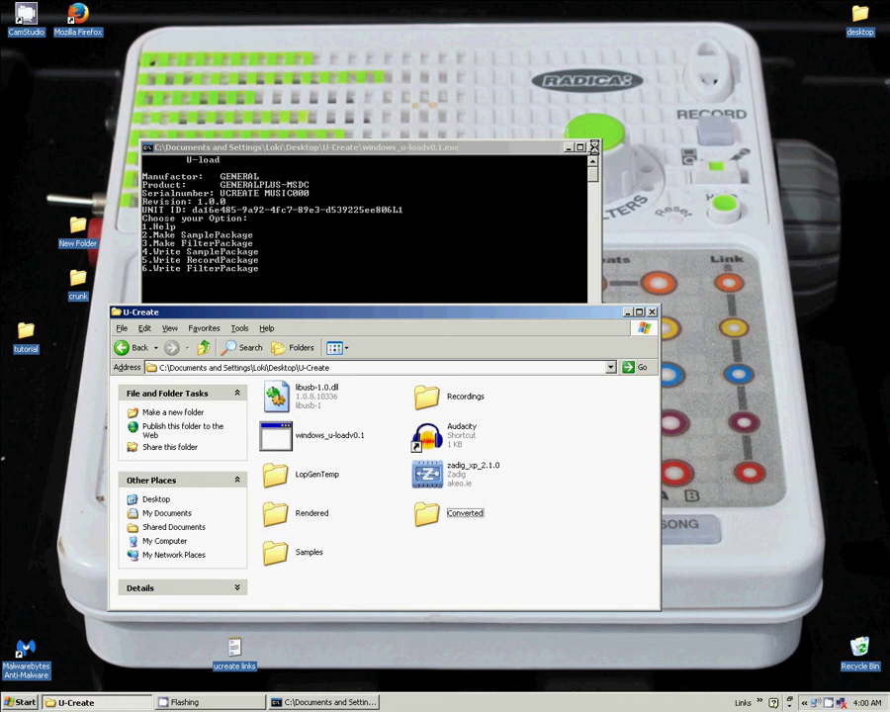
click(594, 146)
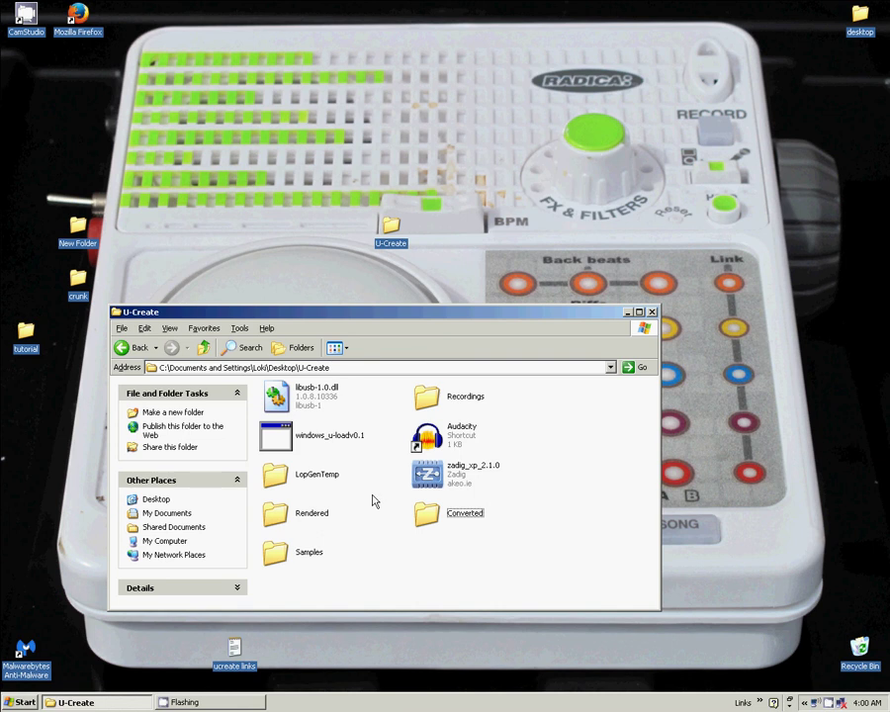
- Run windows_u-loadv0.1 and make a sample package named crunk with option 2
double_click(327, 438)
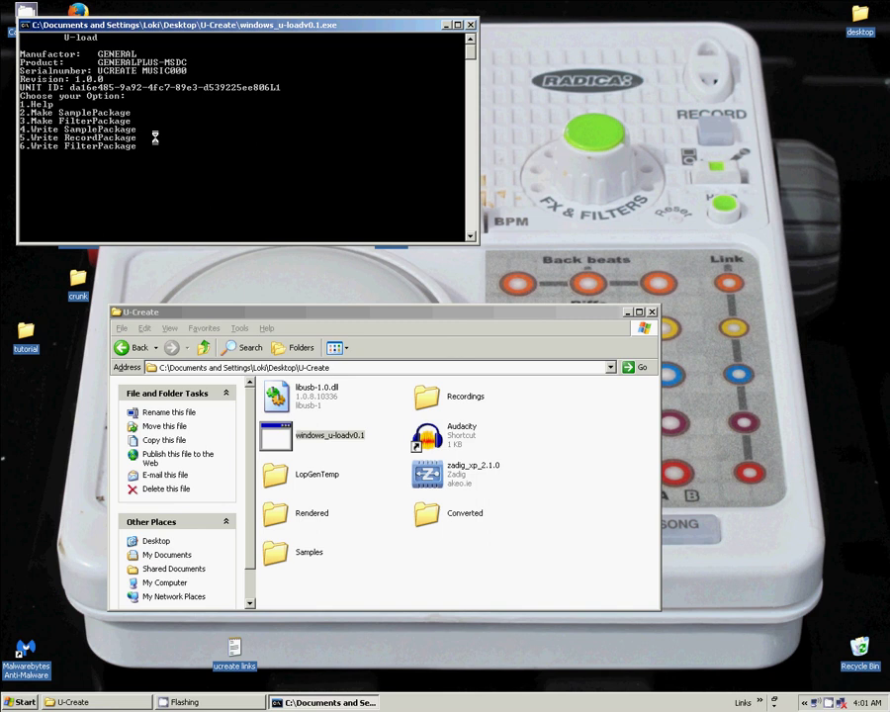
text(2)
key(Return)
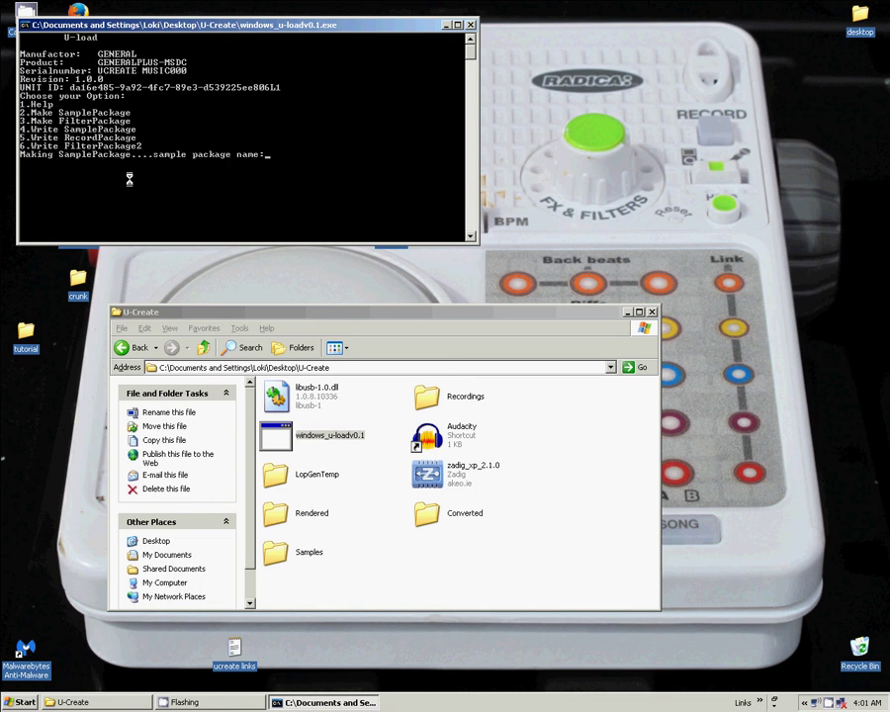
text(crunk)
key(Return)
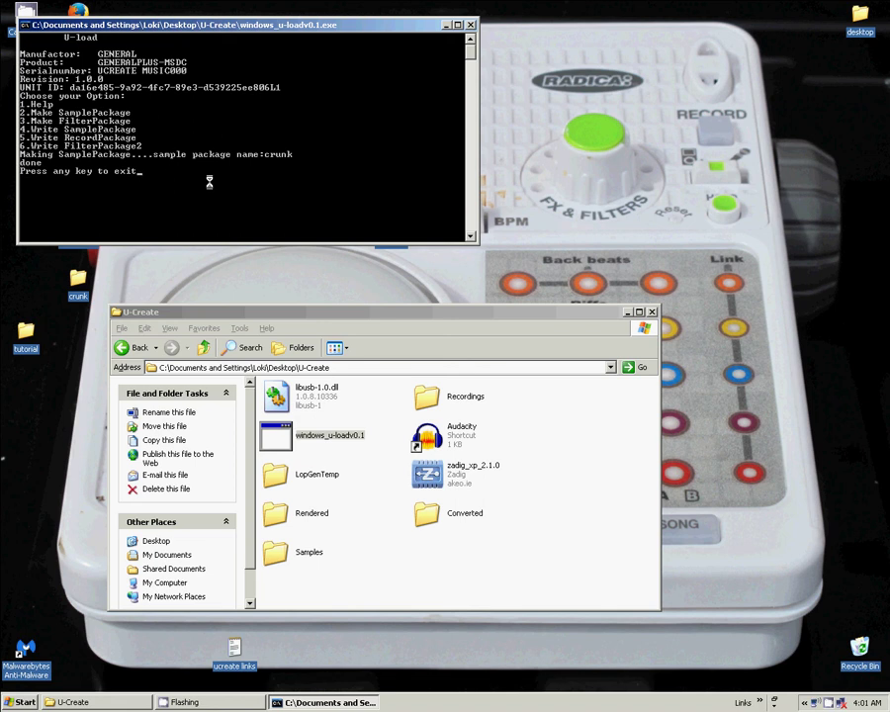
key(Return)
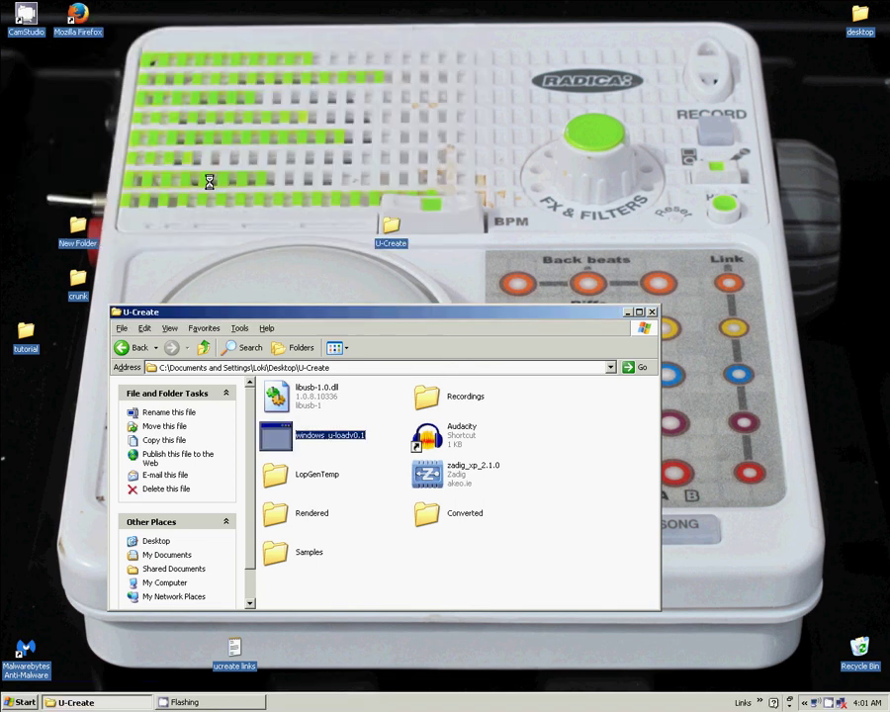
- Try to run windows_u-loadv0.1 again, and close its console
double_click(327, 436)
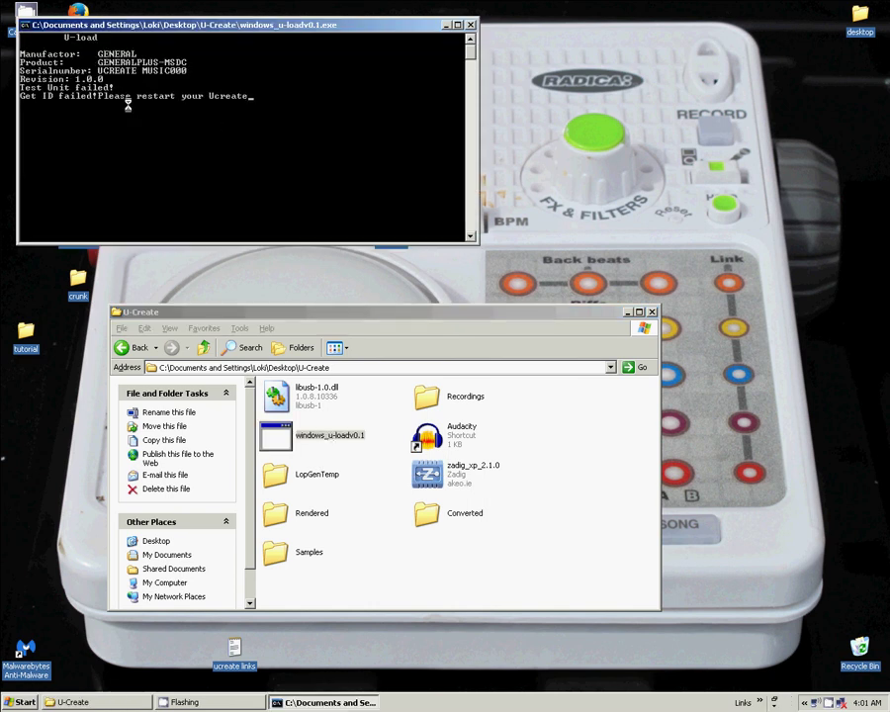
click(470, 24)
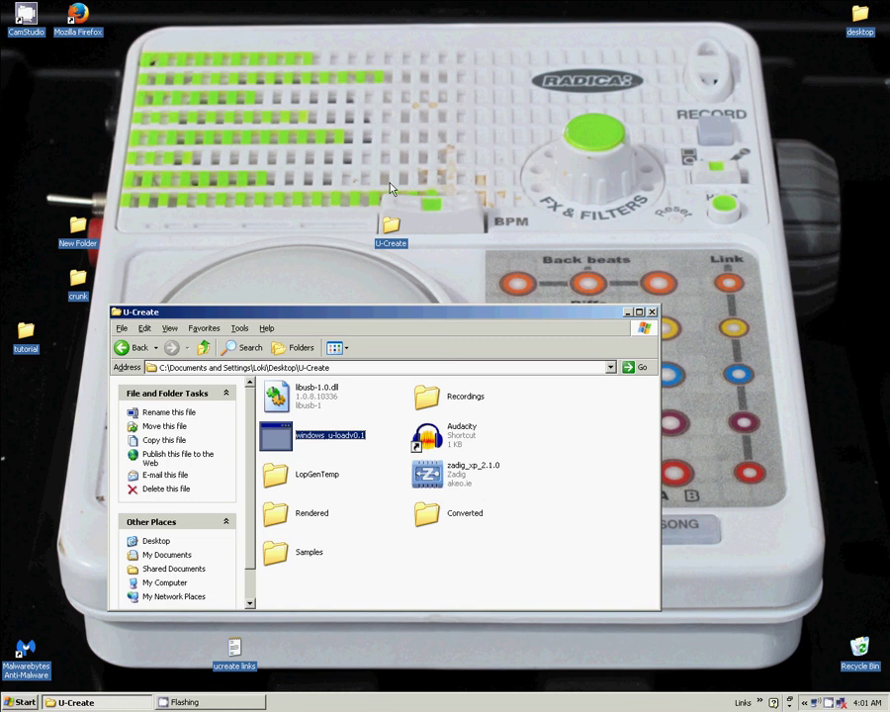
- Delete sample_0.lop through sample_11.lop from the U-Create Samples folder, keeping the crunk package file
double_click(310, 554)
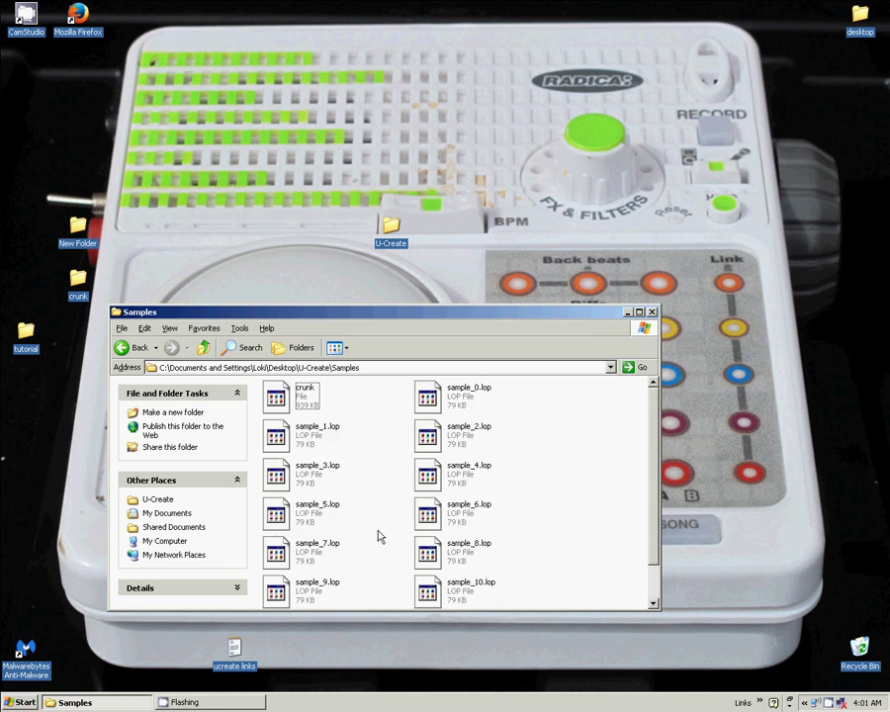
scroll(326, 583, down, 1)
scroll(379, 582, up, 1)
click(457, 395)
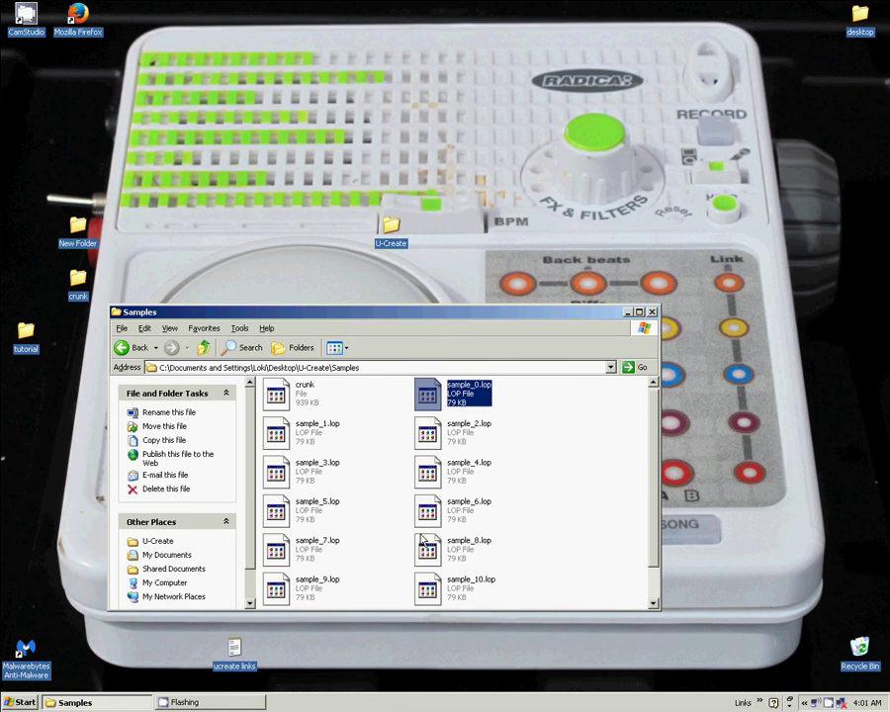
scroll(334, 591, down, 1)
key(ctrl+a)
key(Delete)
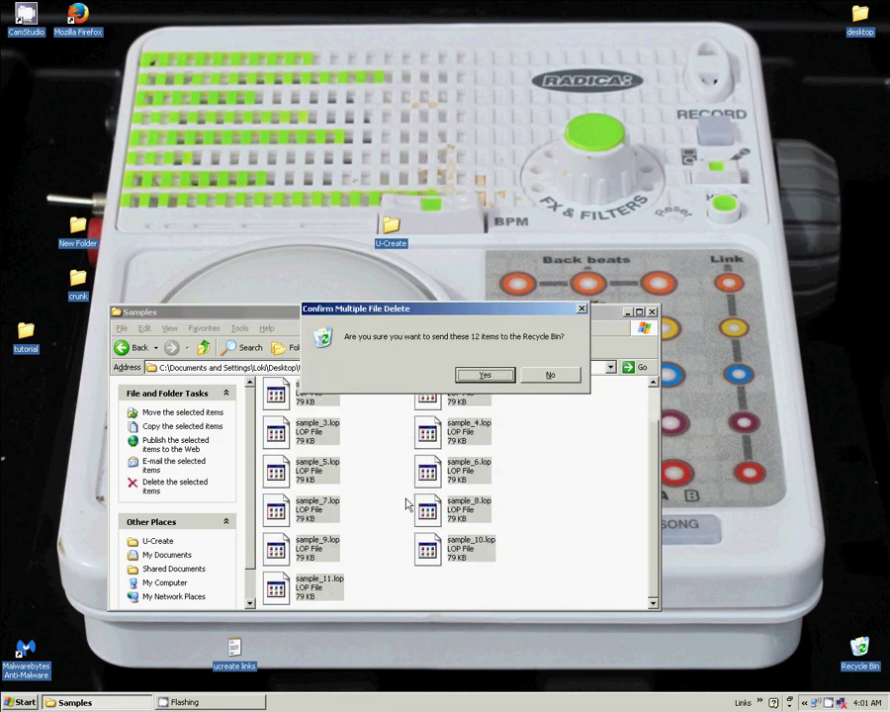
click(509, 342)
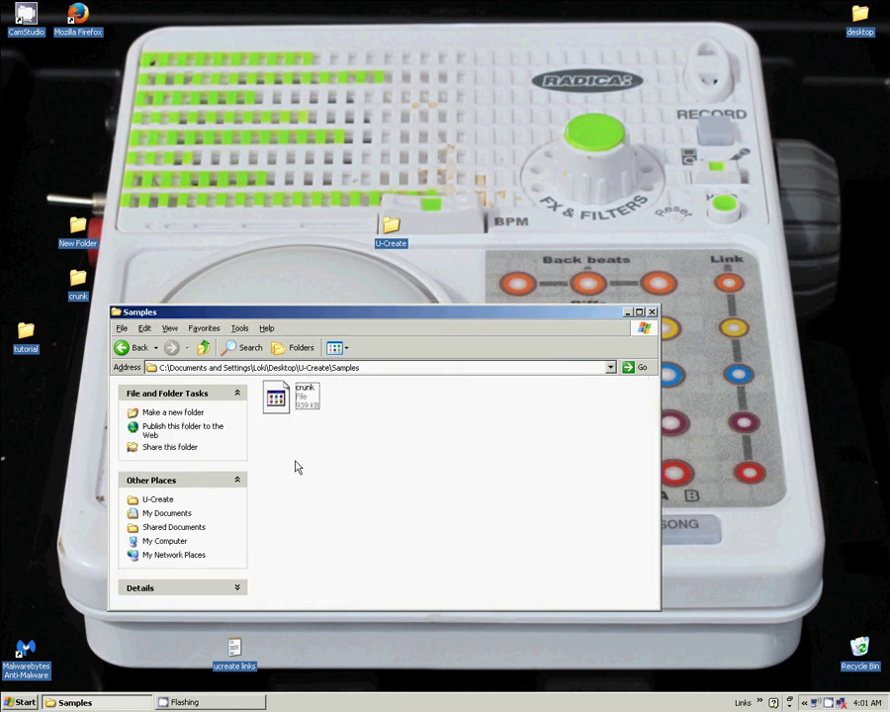
- Run windows_u-loadv0.1 from the U-Create folder and write the crunk sample package to the device with option 4
click(310, 400)
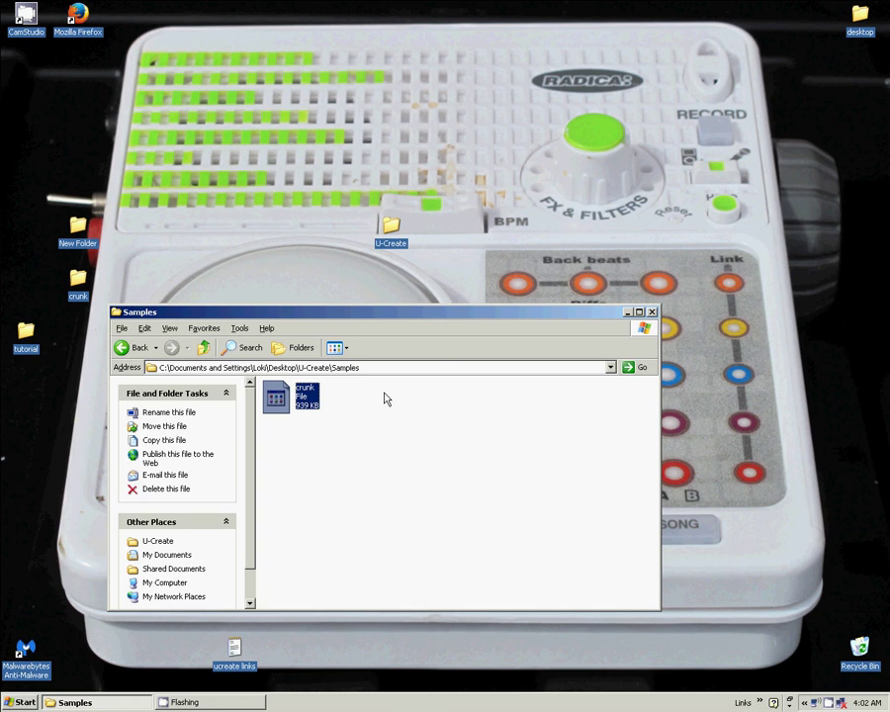
key(BackSpace)
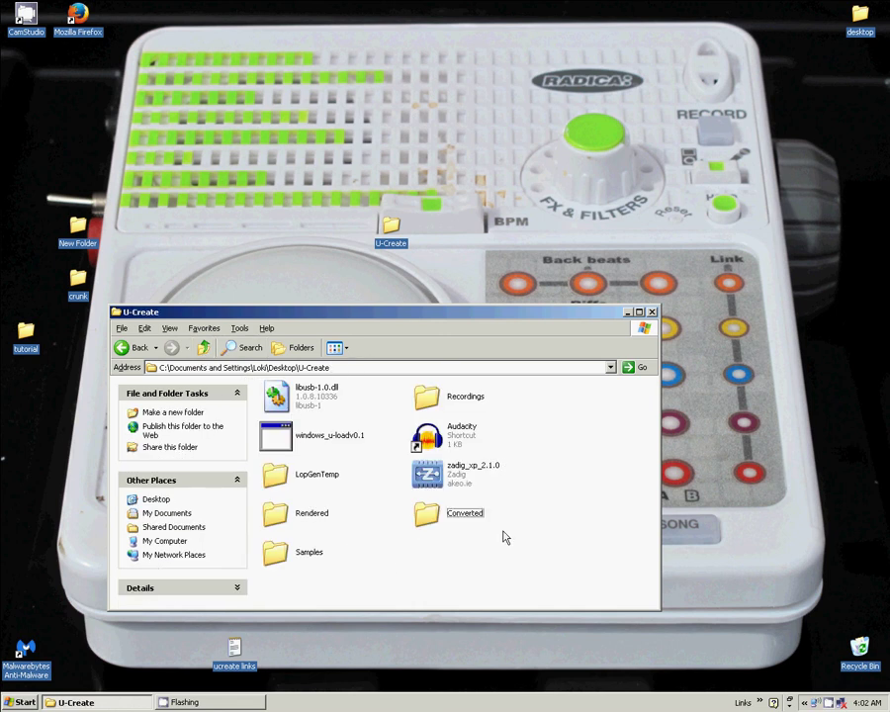
double_click(330, 441)
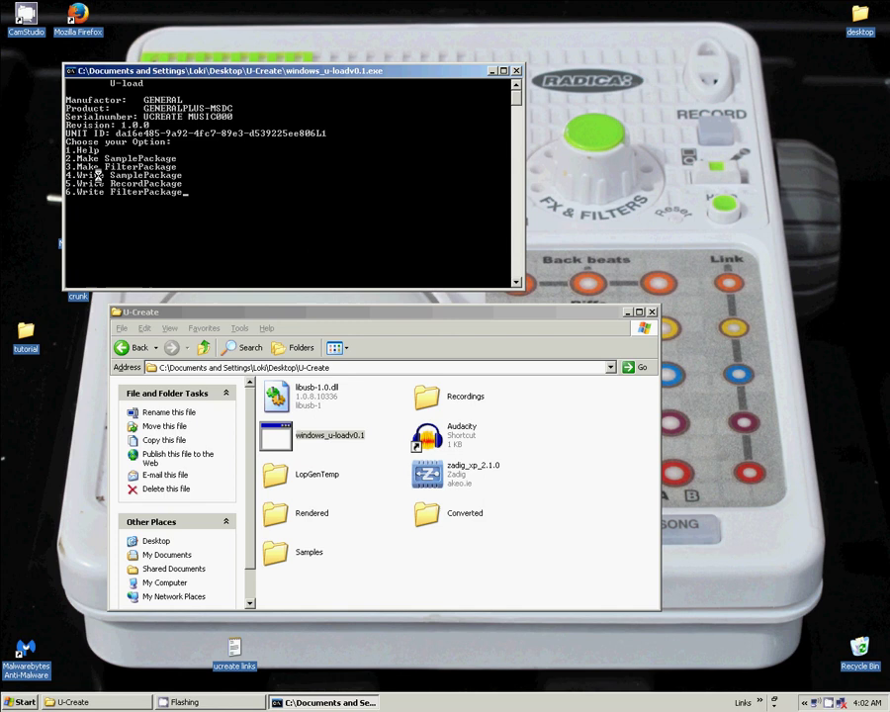
text(4)
key(Return)
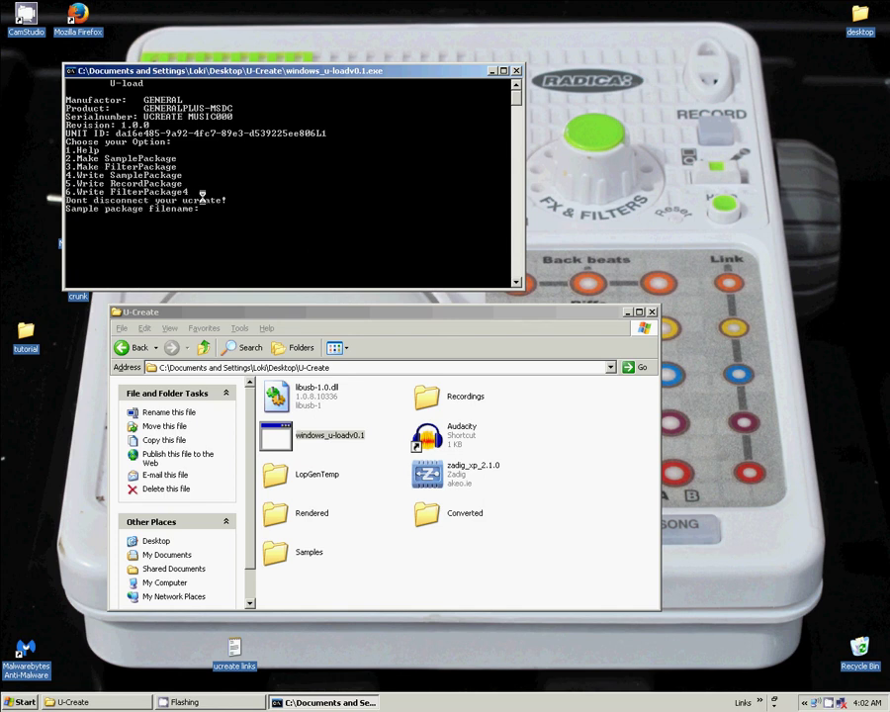
text(crunk)
key(Return)
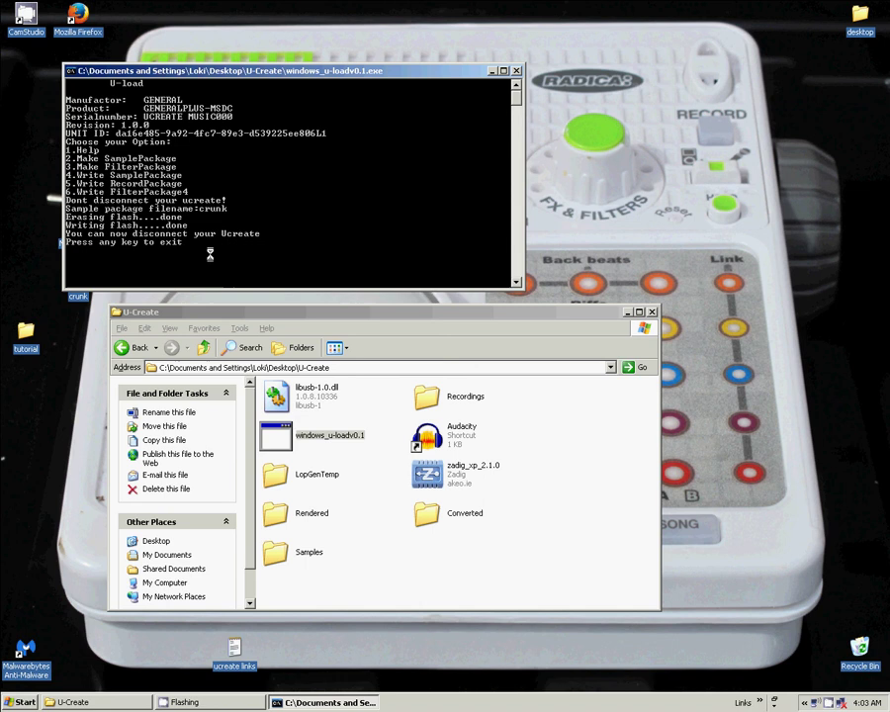
key(Return)
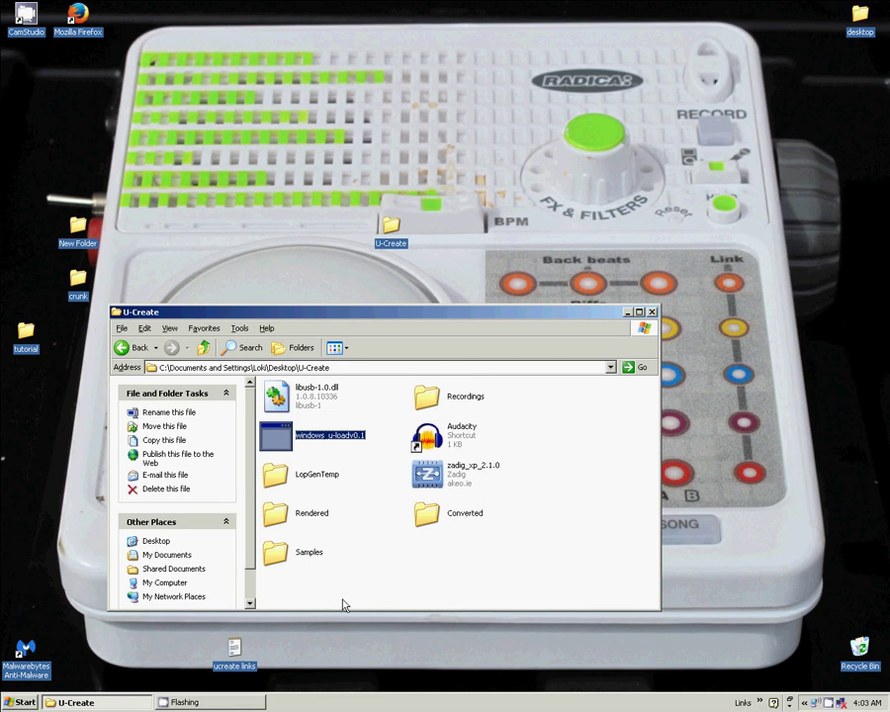
- Extract the 1 Beats from the Streets archive in the desktop's New Folder into a subfolder of the same name using 7-Zip
drag(310, 311, 352, 280)
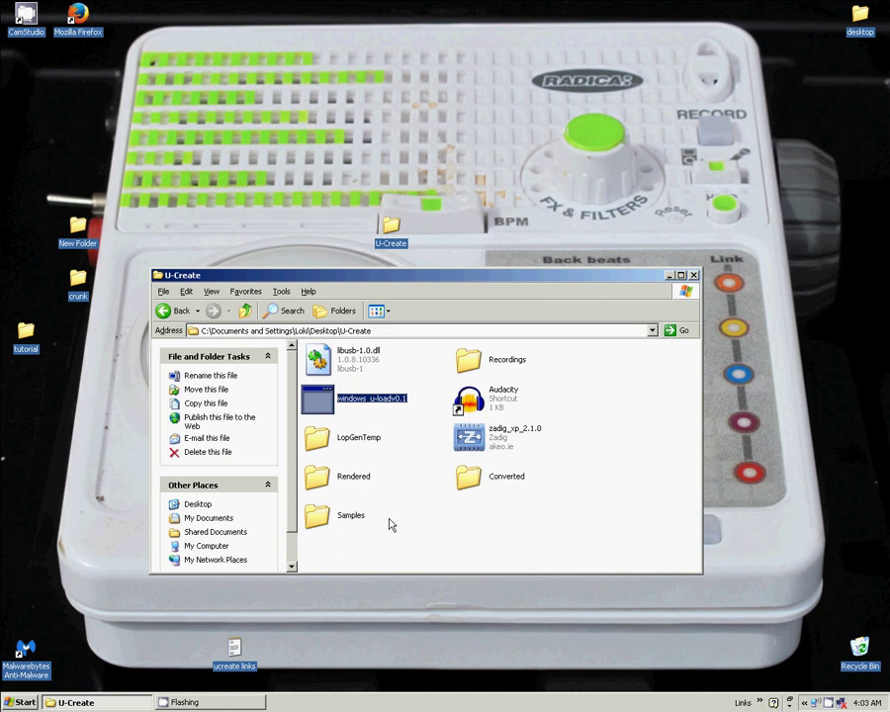
click(433, 521)
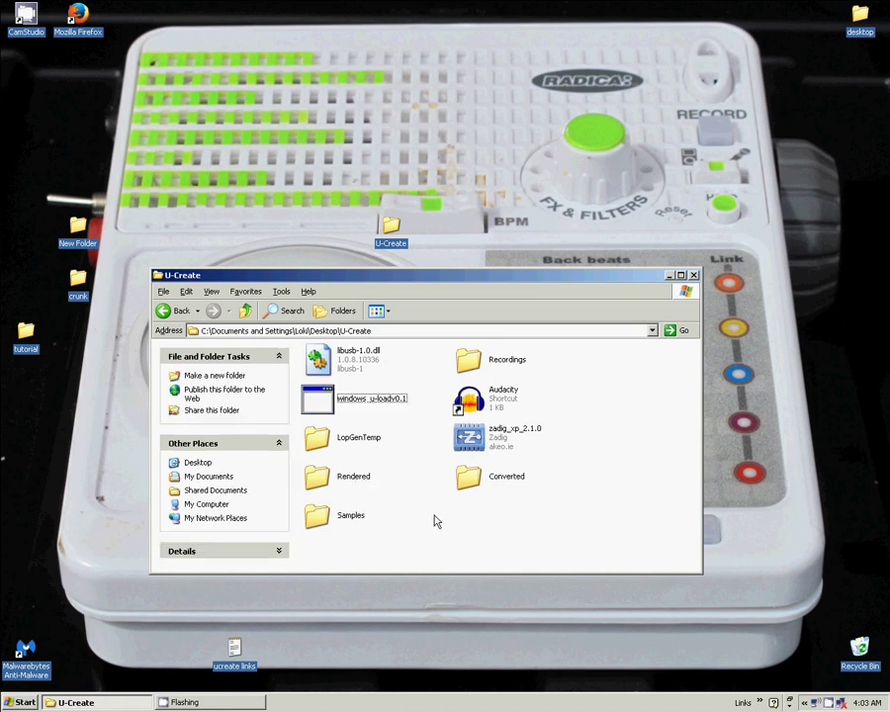
double_click(65, 233)
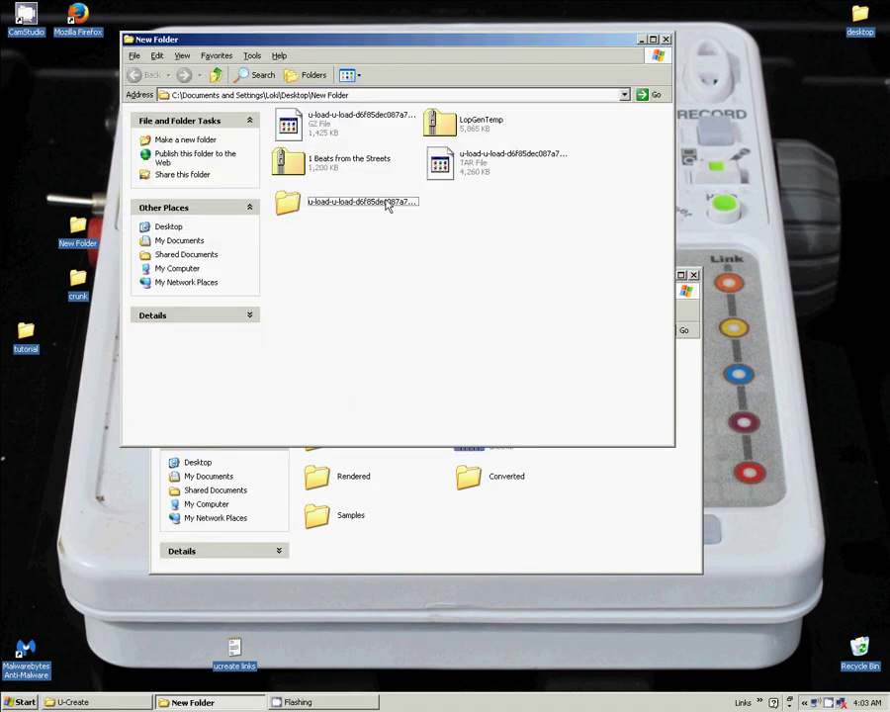
right_click(352, 171)
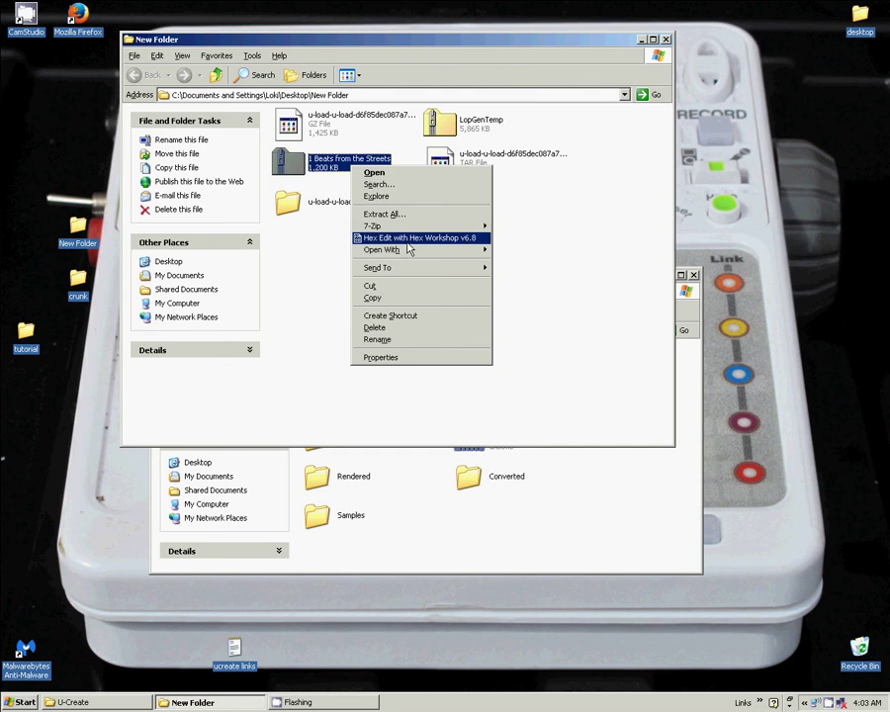
mouse_move(446, 226)
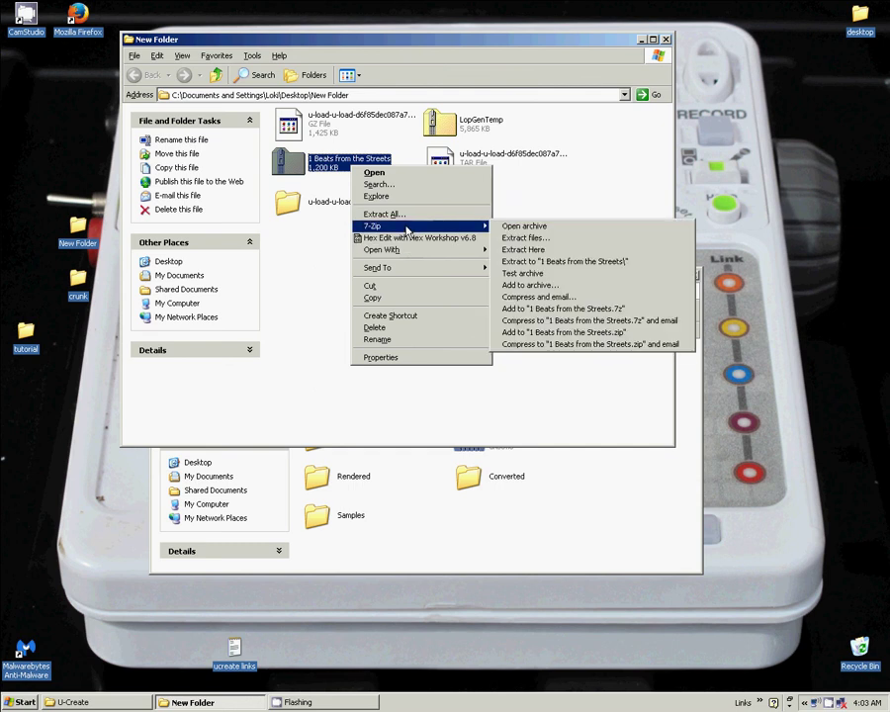
click(545, 263)
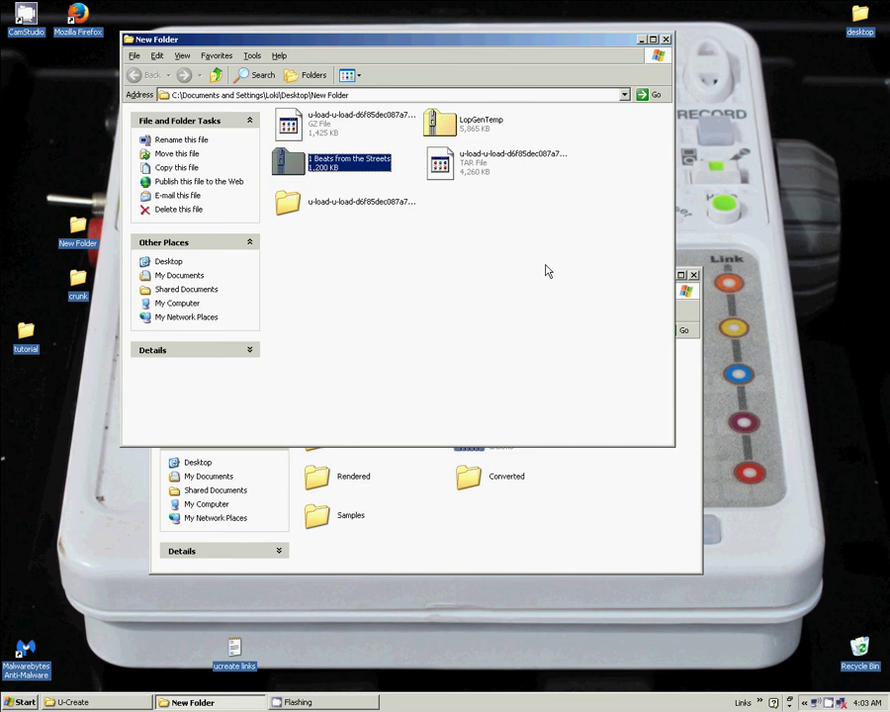
- Examine the contents of the Sample Package, Samples, Recordings and song folders inside the extracted 1 Beats from the Streets folder
click(458, 215)
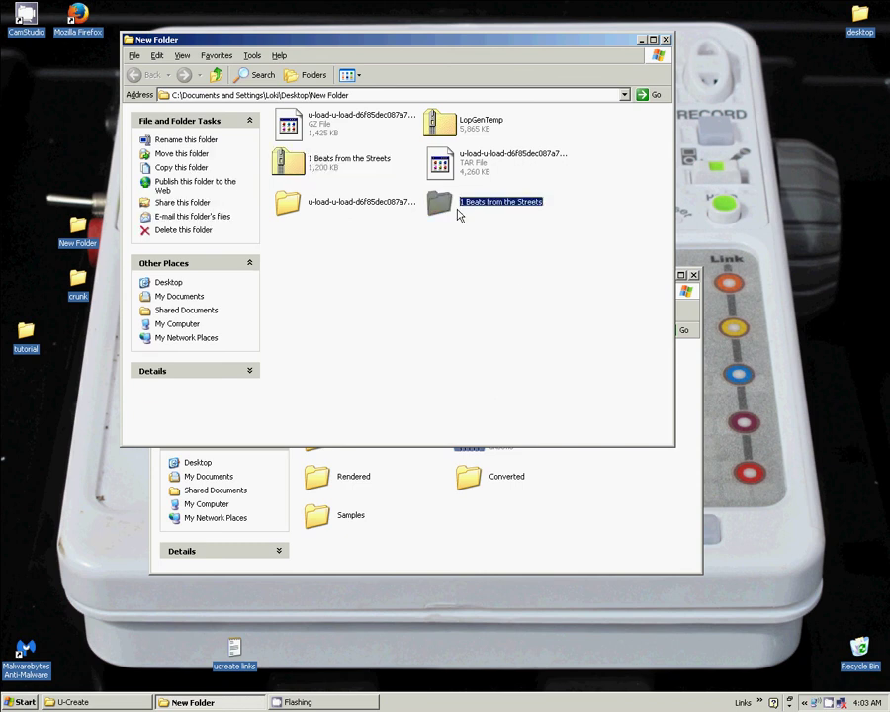
double_click(458, 212)
double_click(376, 130)
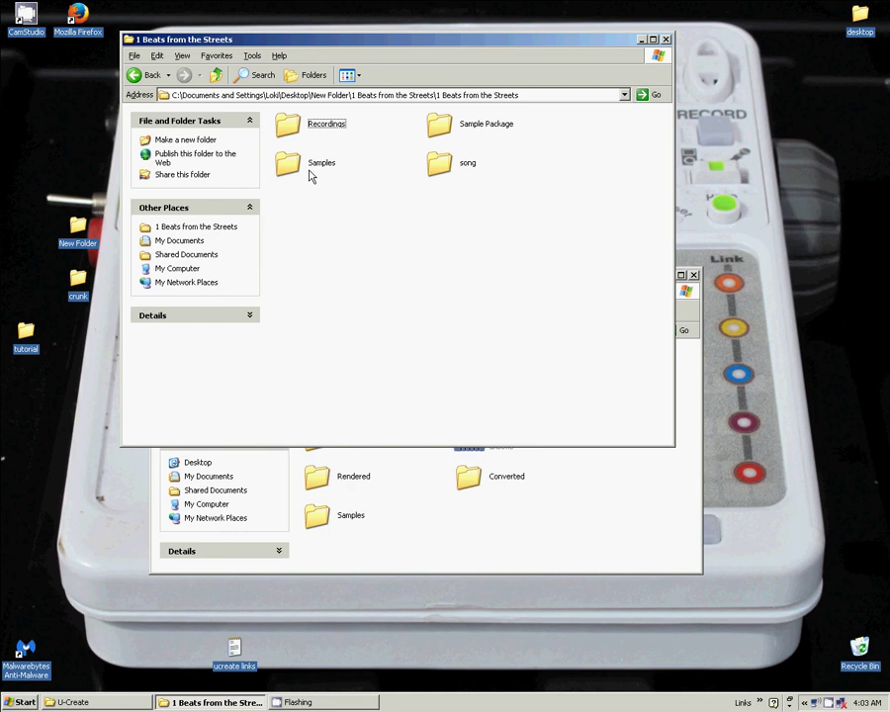
double_click(460, 125)
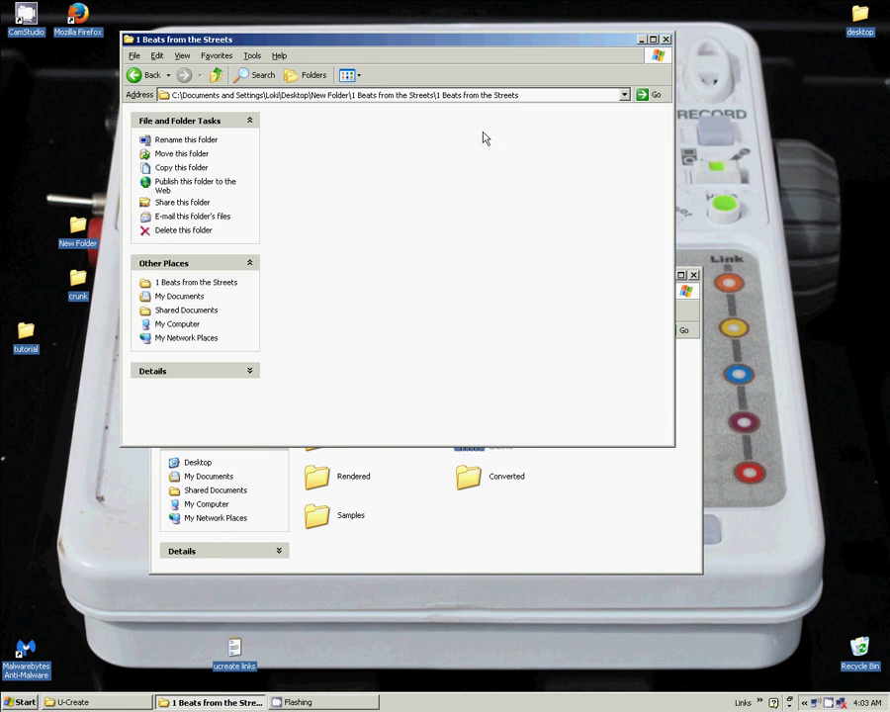
click(217, 79)
click(305, 166)
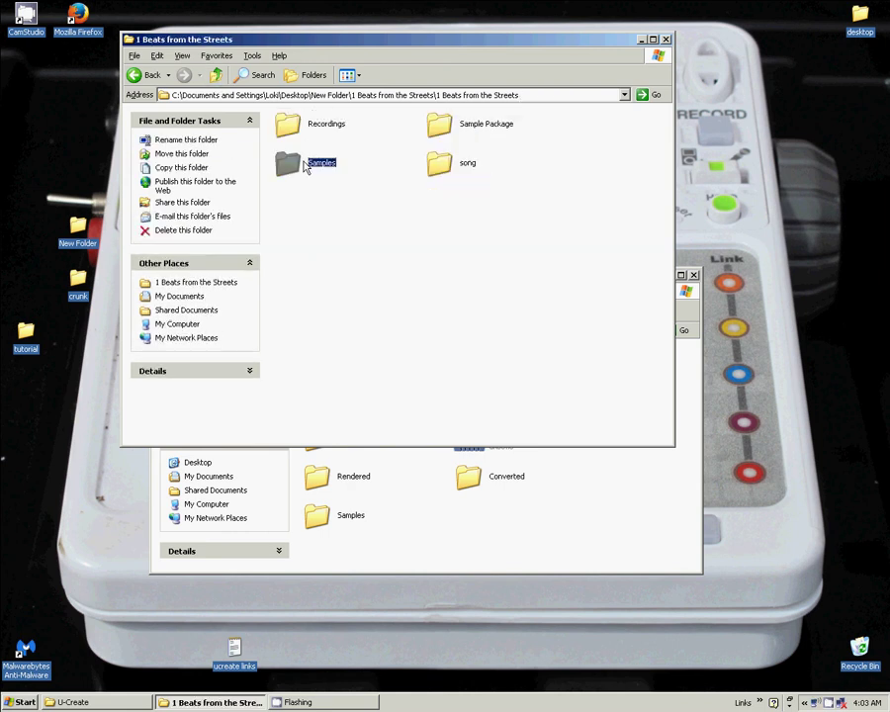
double_click(304, 166)
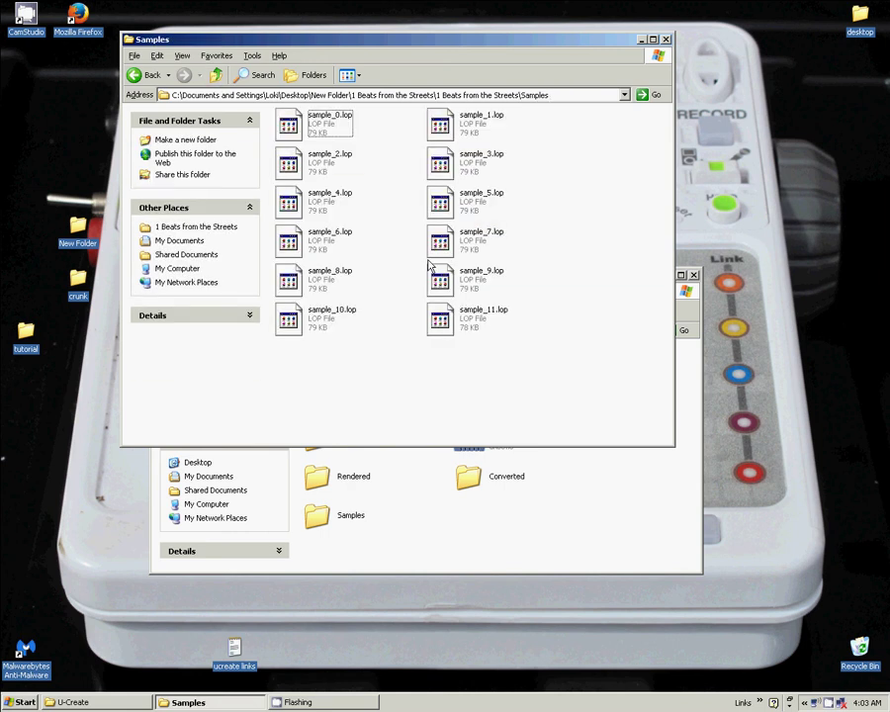
click(214, 76)
double_click(328, 136)
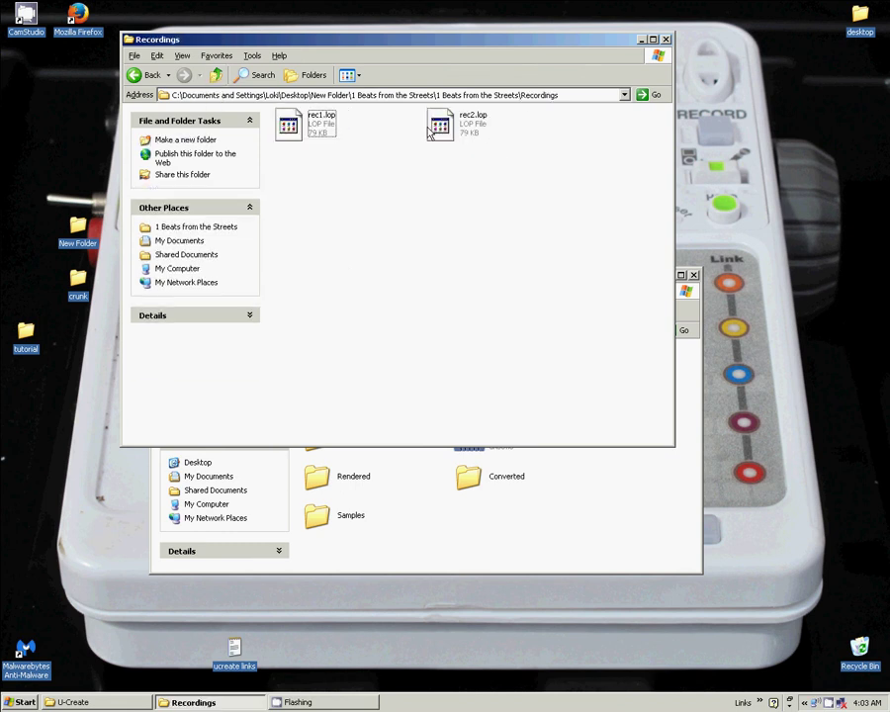
click(215, 75)
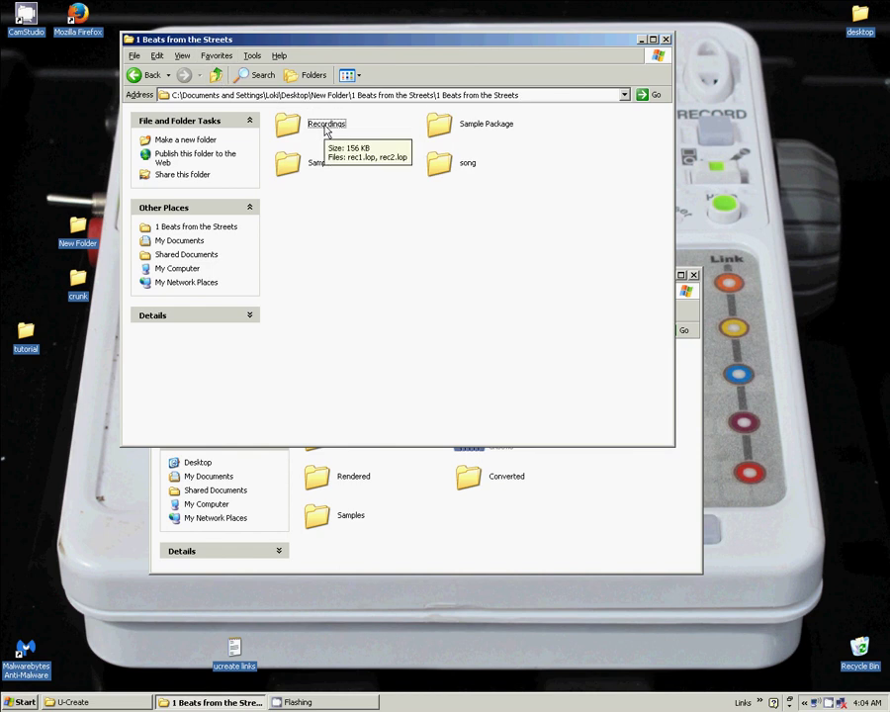
double_click(450, 168)
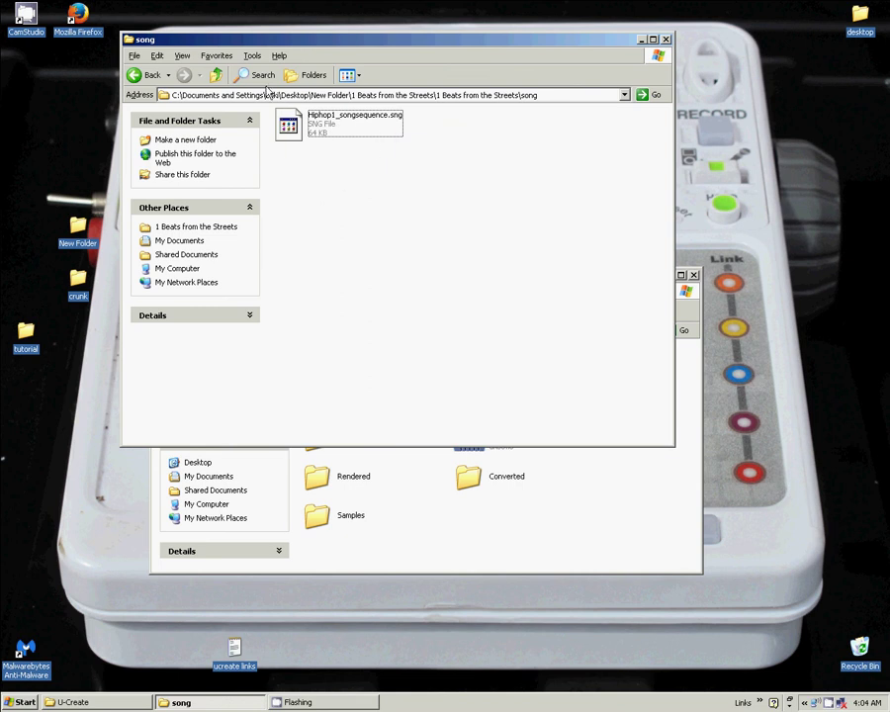
- Move the streets package file from the extracted Sample Package folder into the Samples folder inside U-Create
click(215, 74)
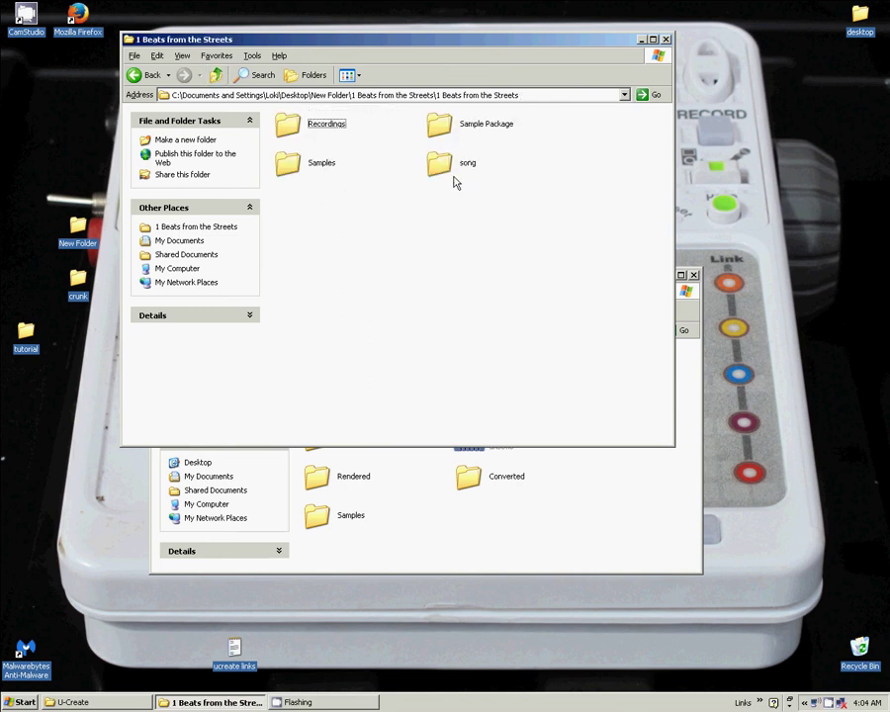
mouse_move(450, 170)
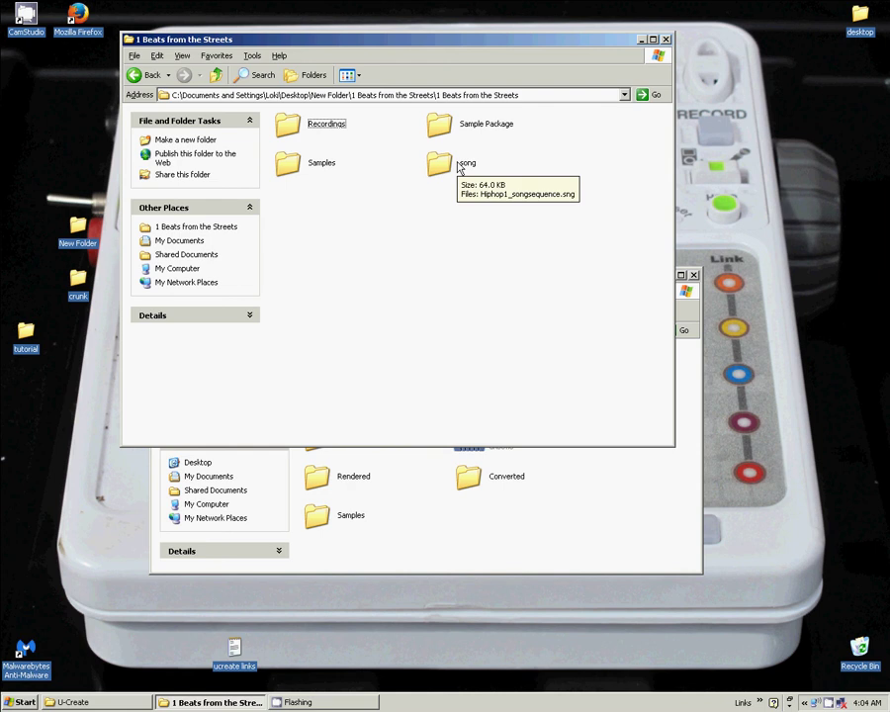
double_click(463, 130)
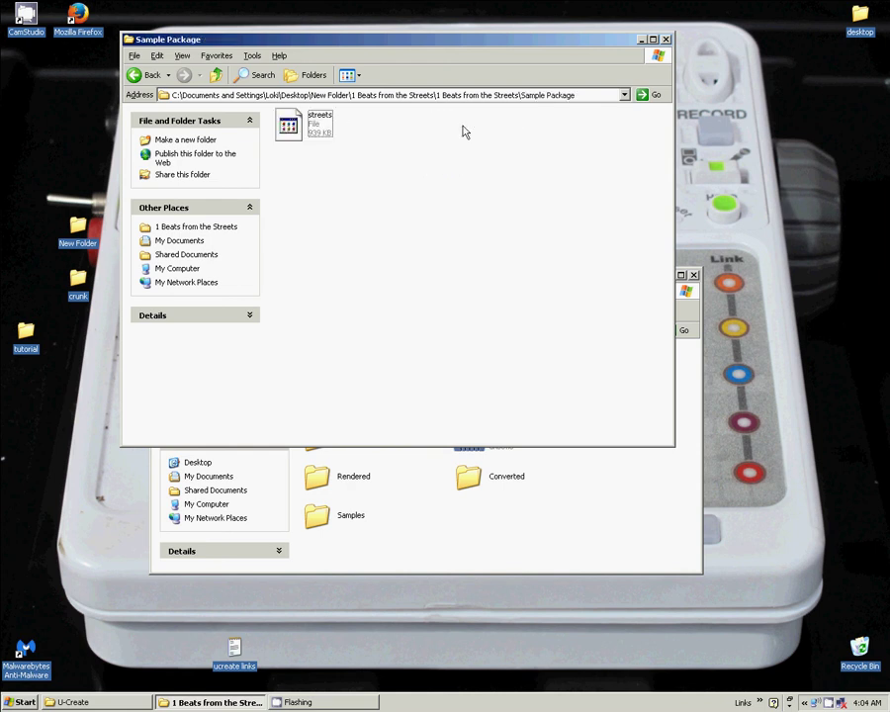
drag(412, 42, 788, 254)
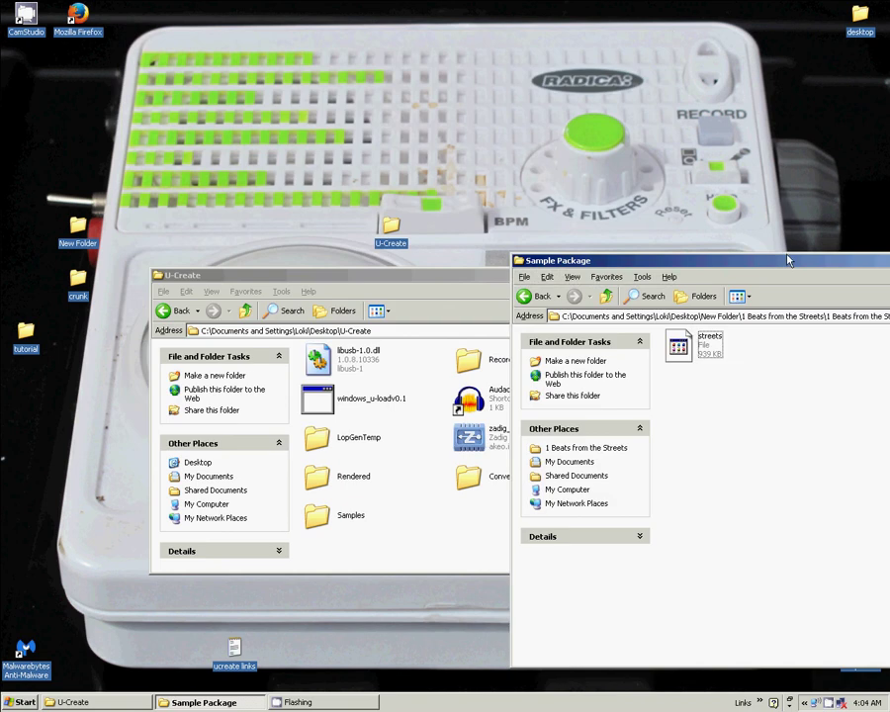
drag(886, 260, 889, 252)
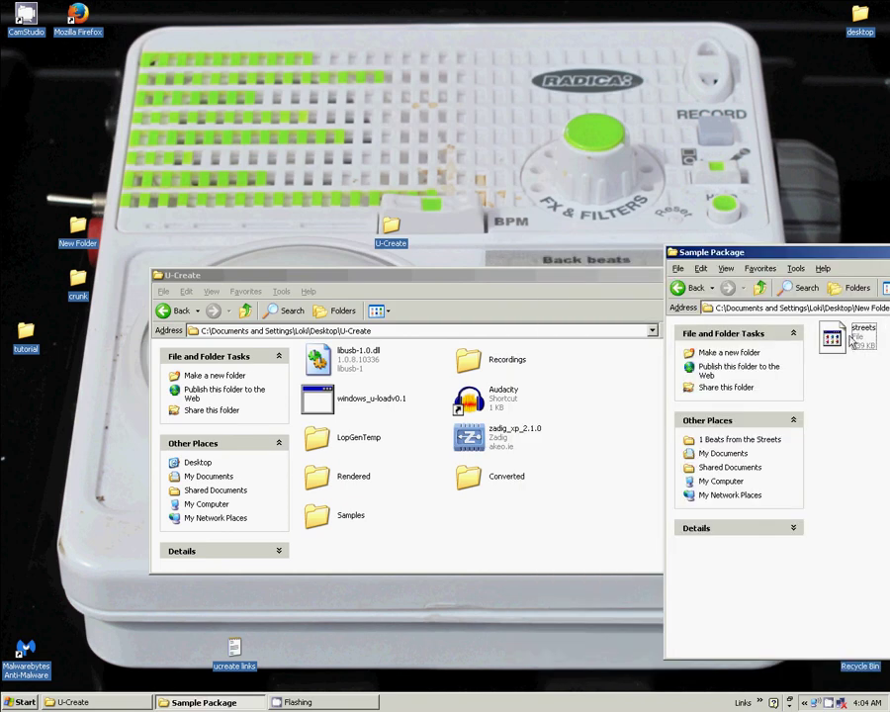
drag(851, 333, 344, 514)
- Check the crunk and streets package files in the U-Create Samples folder, return to U-Create and close the Sample Package window
double_click(344, 515)
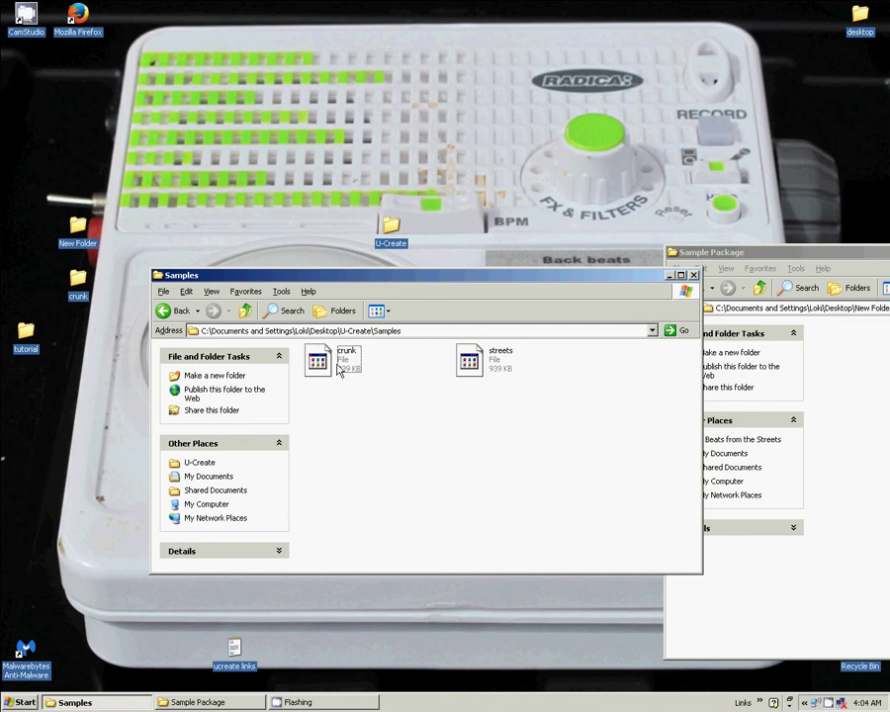
click(494, 366)
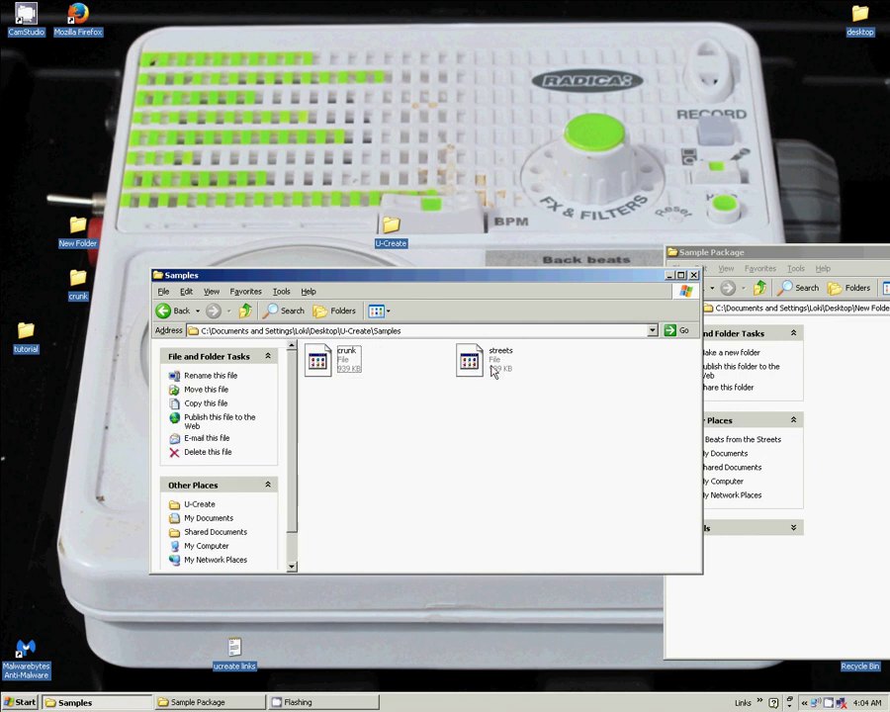
click(346, 371)
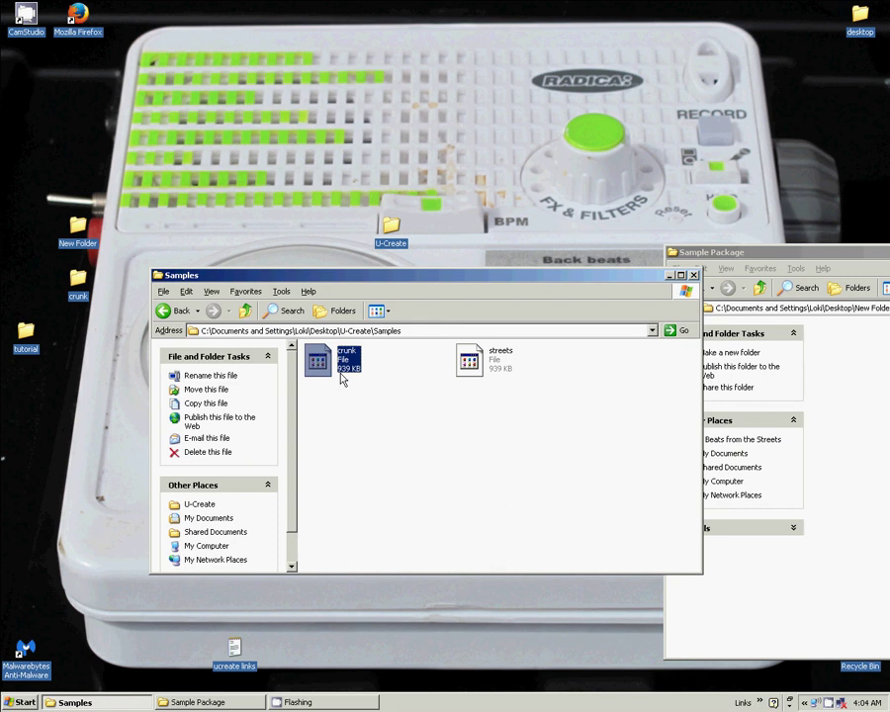
click(504, 374)
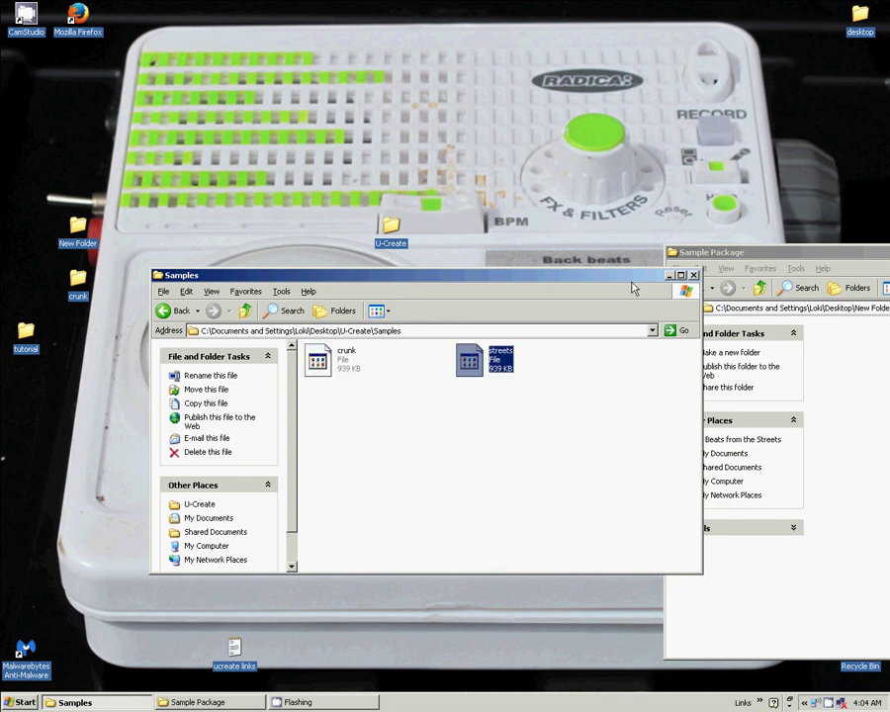
click(163, 311)
drag(751, 252, 396, 252)
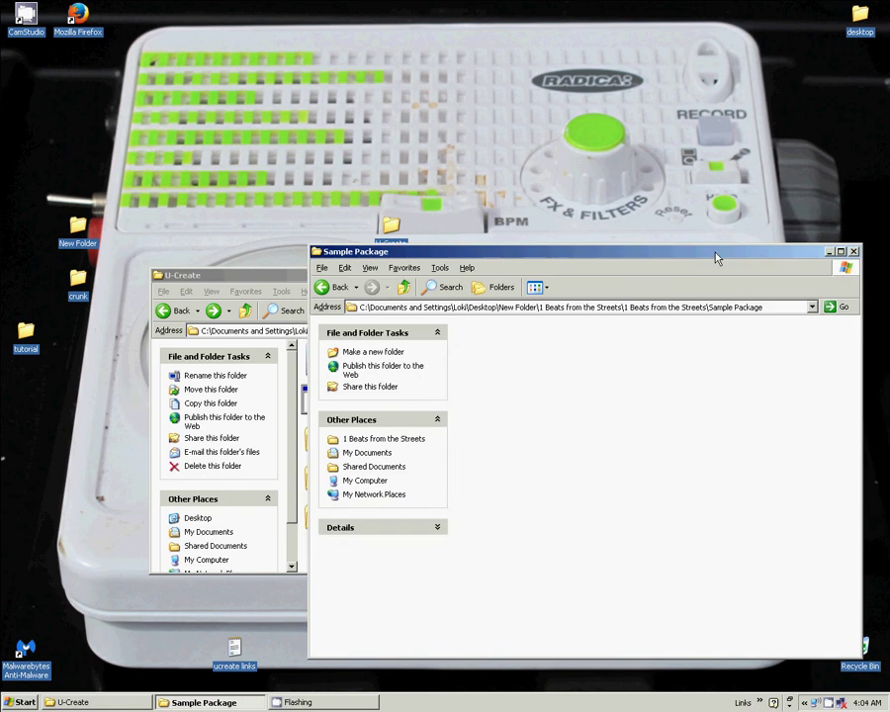
click(853, 251)
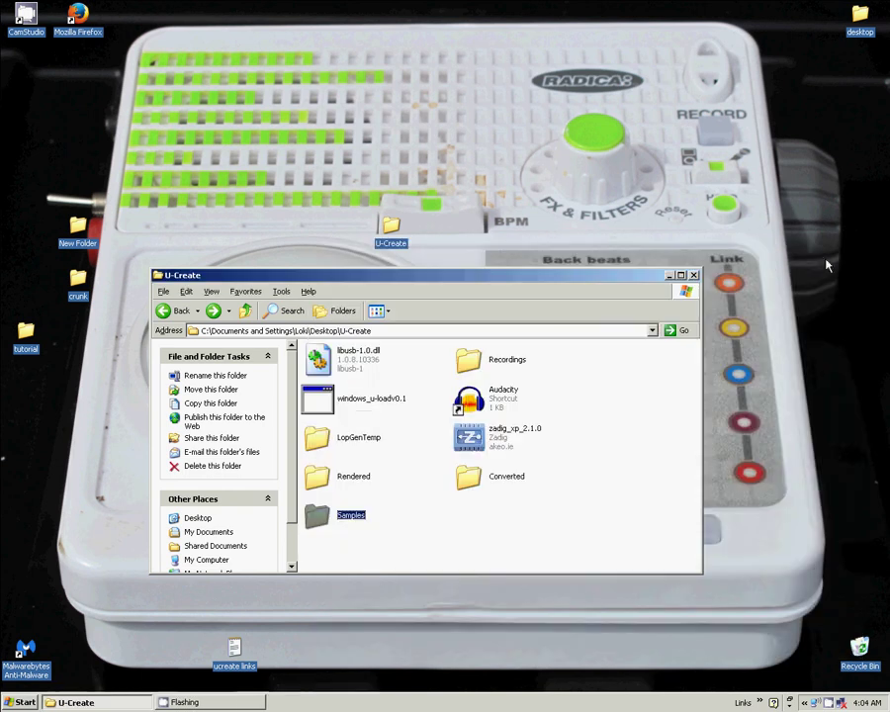
- Run windows_u-loadv0.1, write the streets sample package to the device with option 4, and close the program
click(364, 399)
key(F2)
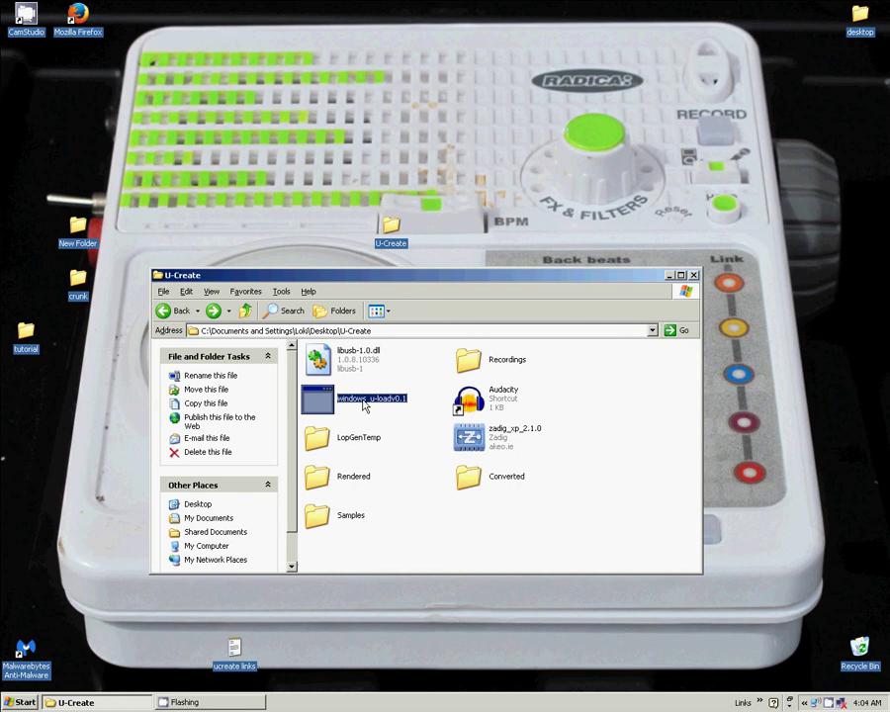
key(Return)
key(Return)
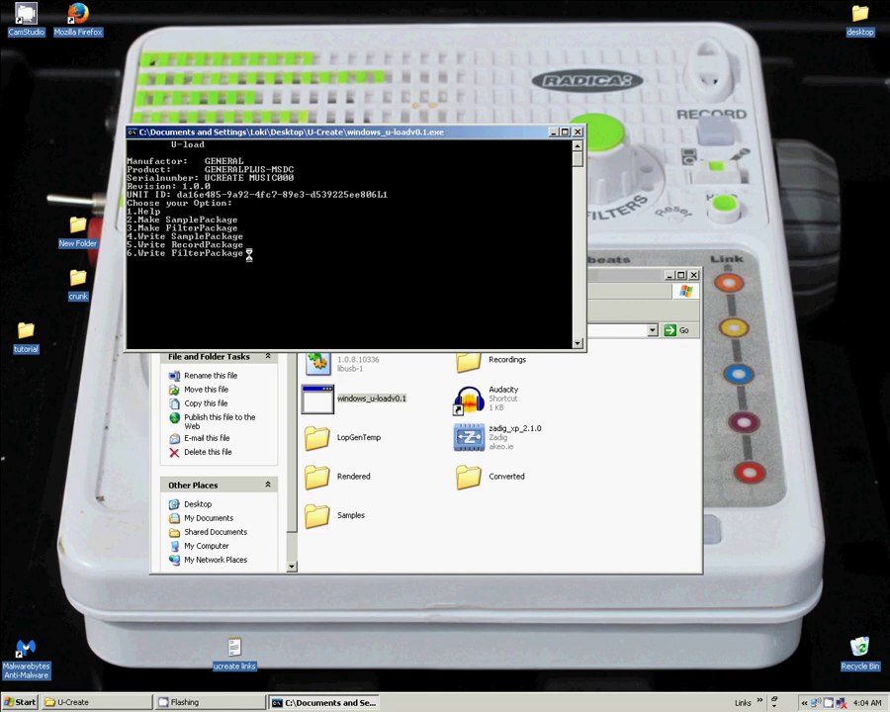
text(4)
key(Return)
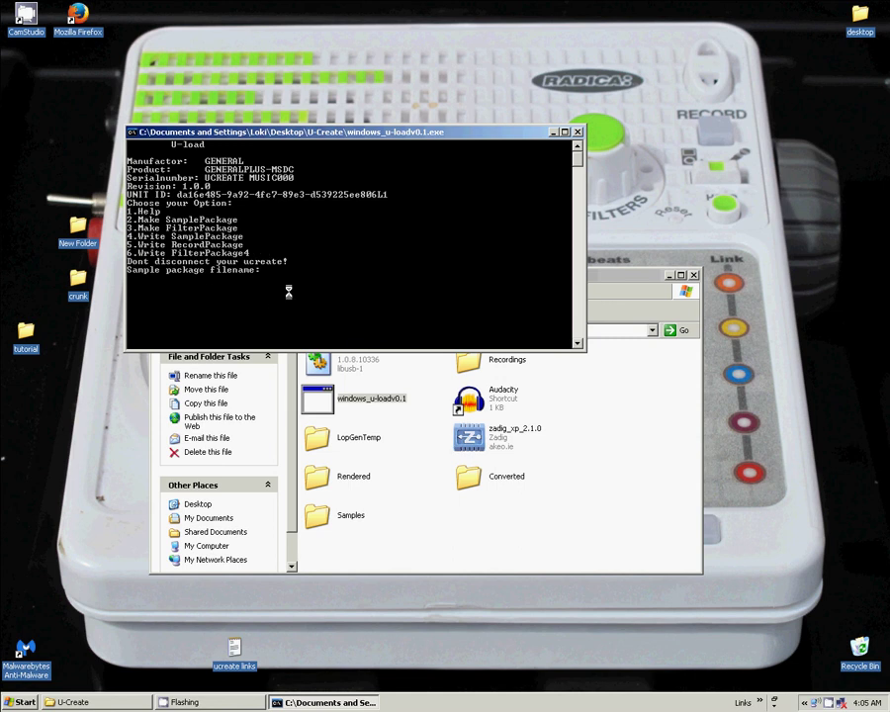
text(streets)
key(Return)
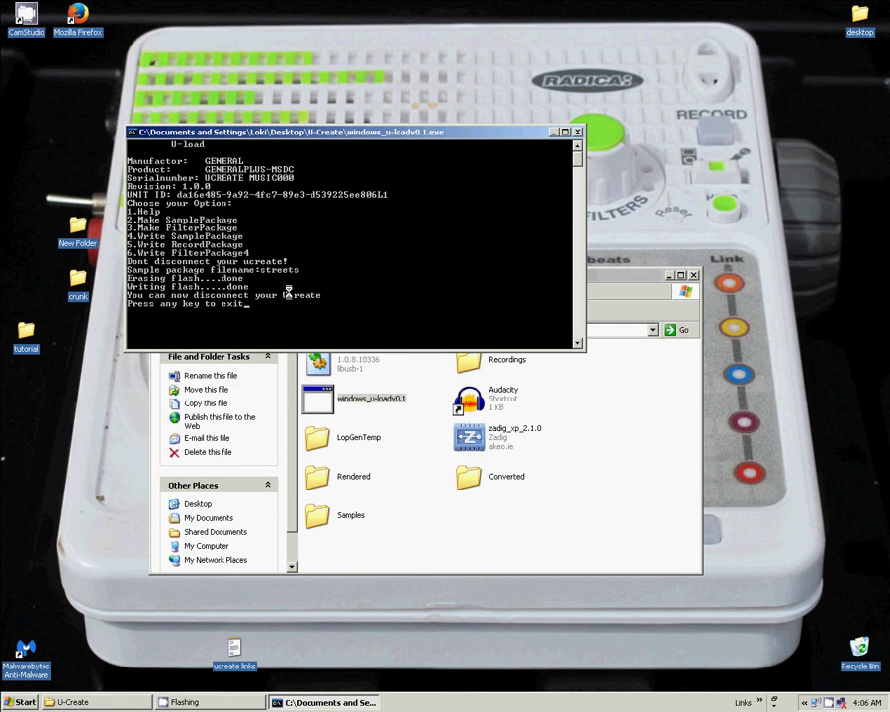
click(579, 129)
click(456, 527)
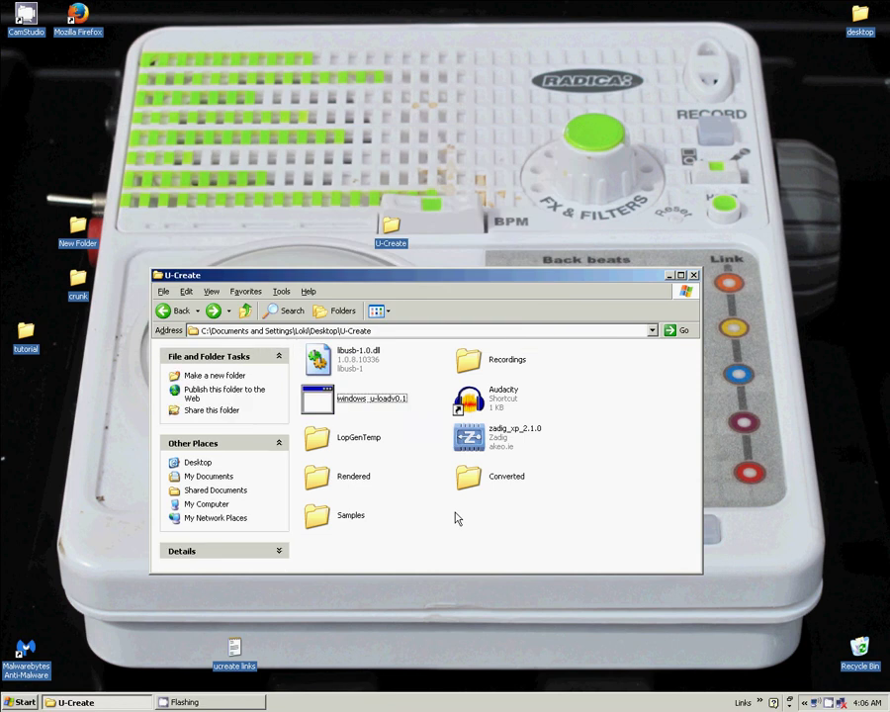